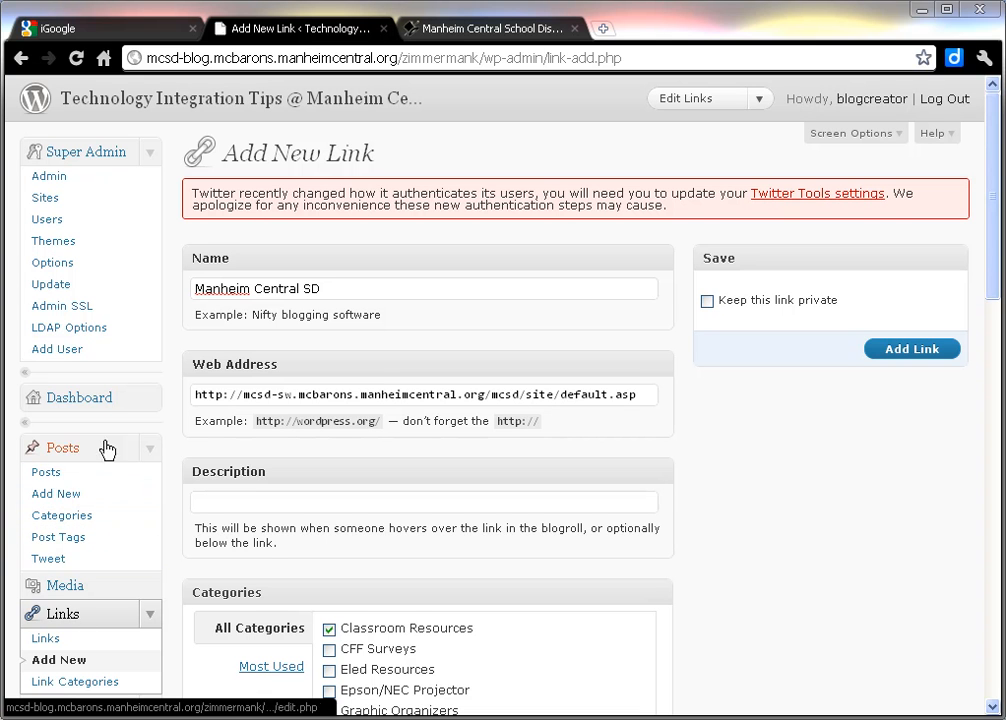
# Step: Open the list of existing blog posts and look through its entries
pyautogui.click(47, 472)
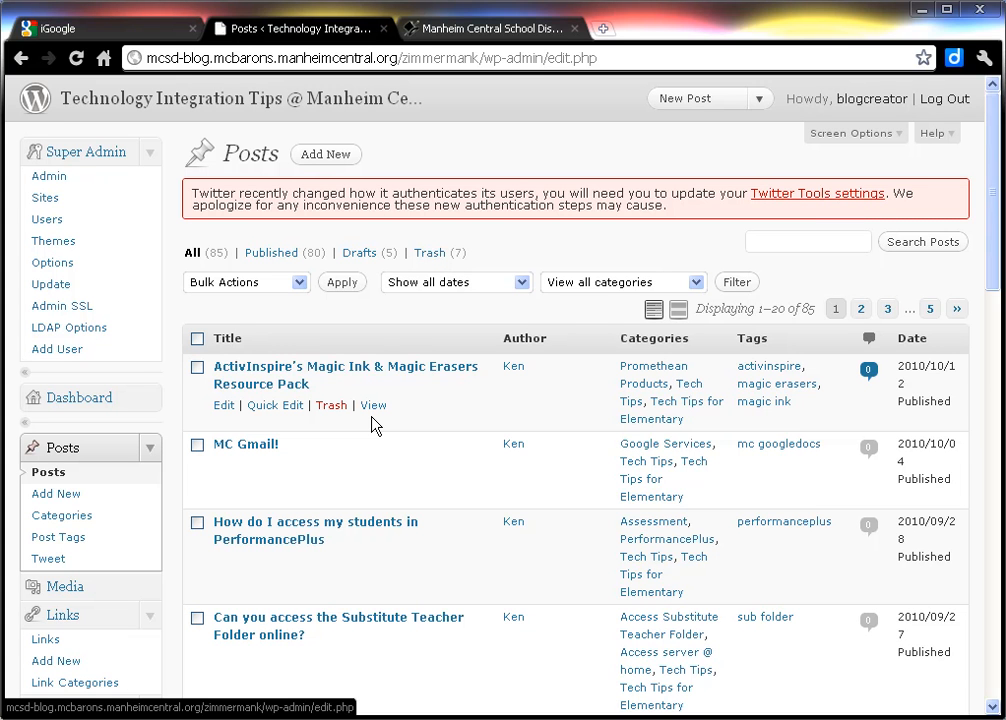
pyautogui.moveTo(995, 251); pyautogui.dragTo(1000, 325)
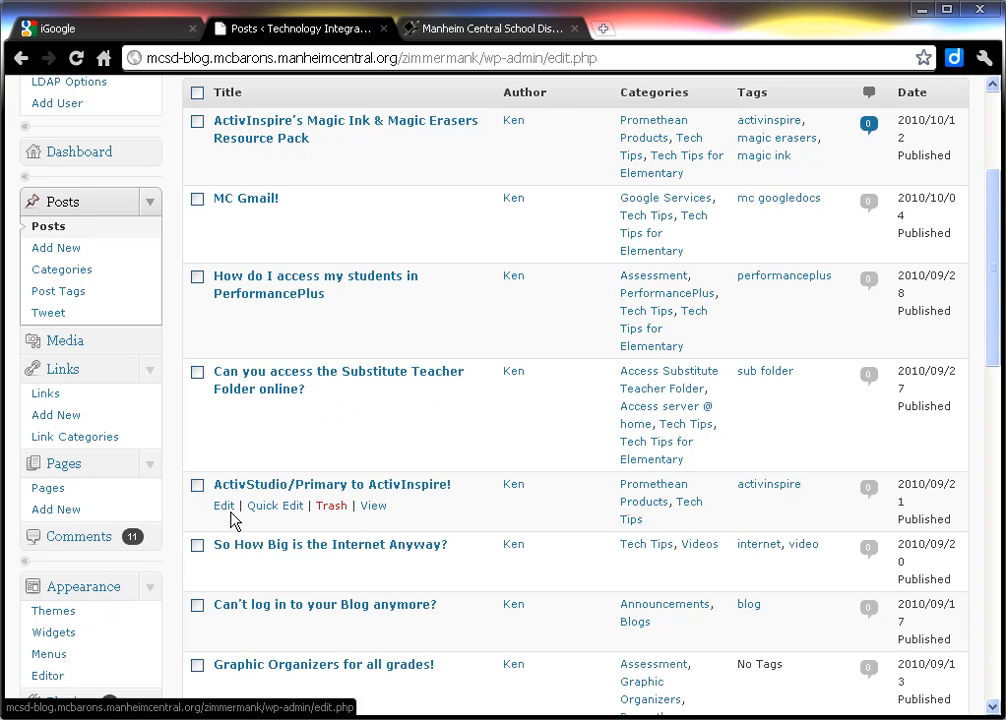
pyautogui.moveTo(990, 346); pyautogui.dragTo(988, 262)
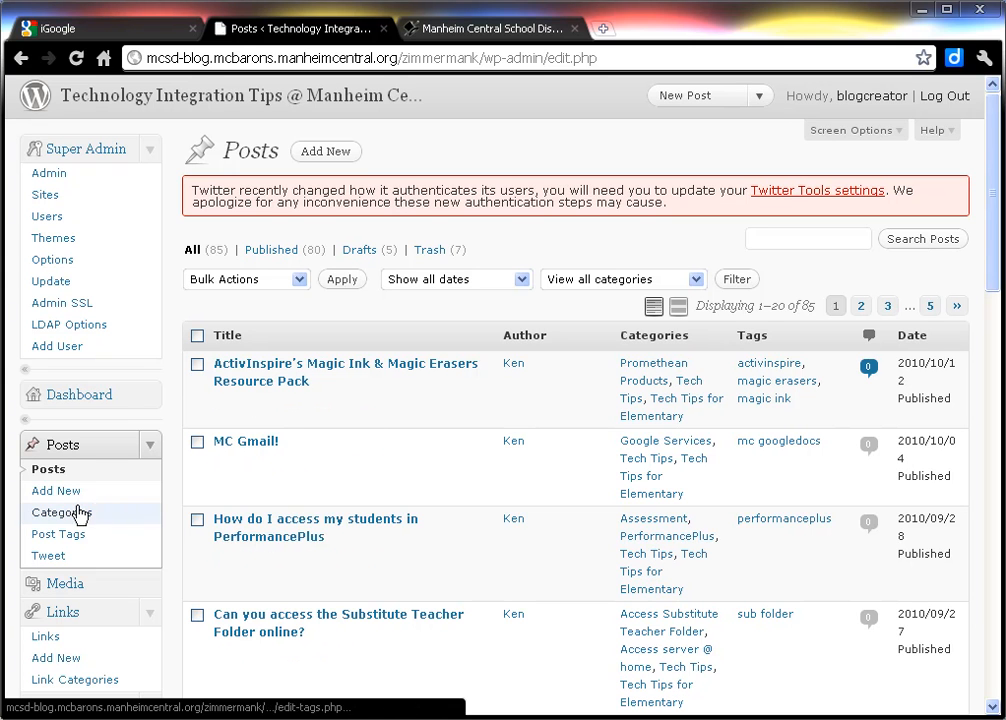
# Step: Start a new post titled "Homework" and place the cursor in its body
pyautogui.click(50, 495)
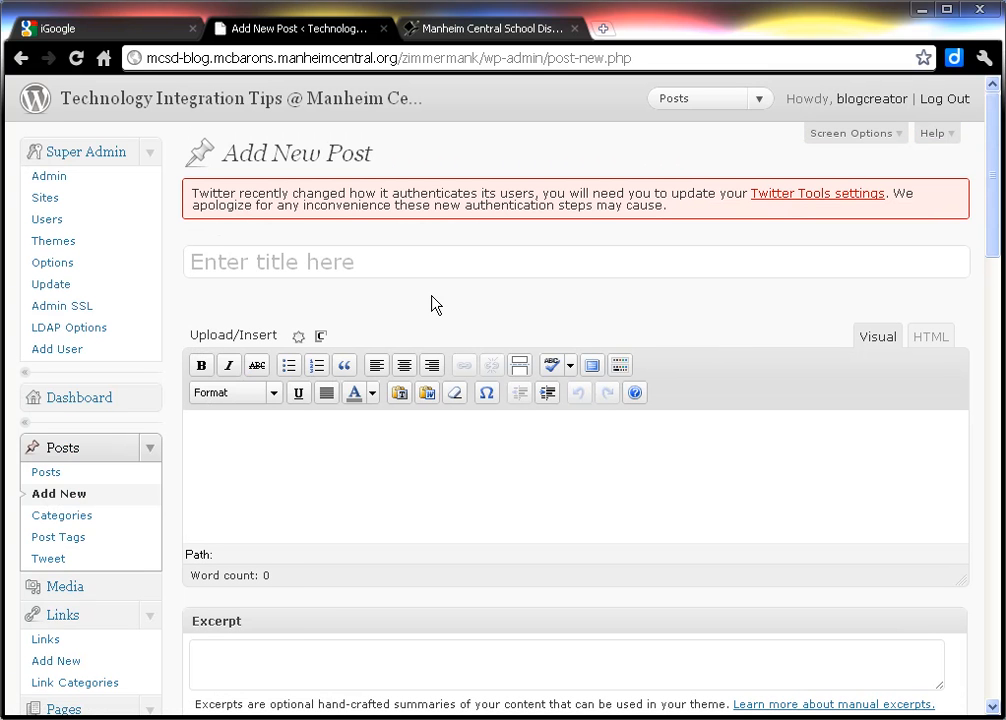
pyautogui.write('Homework')
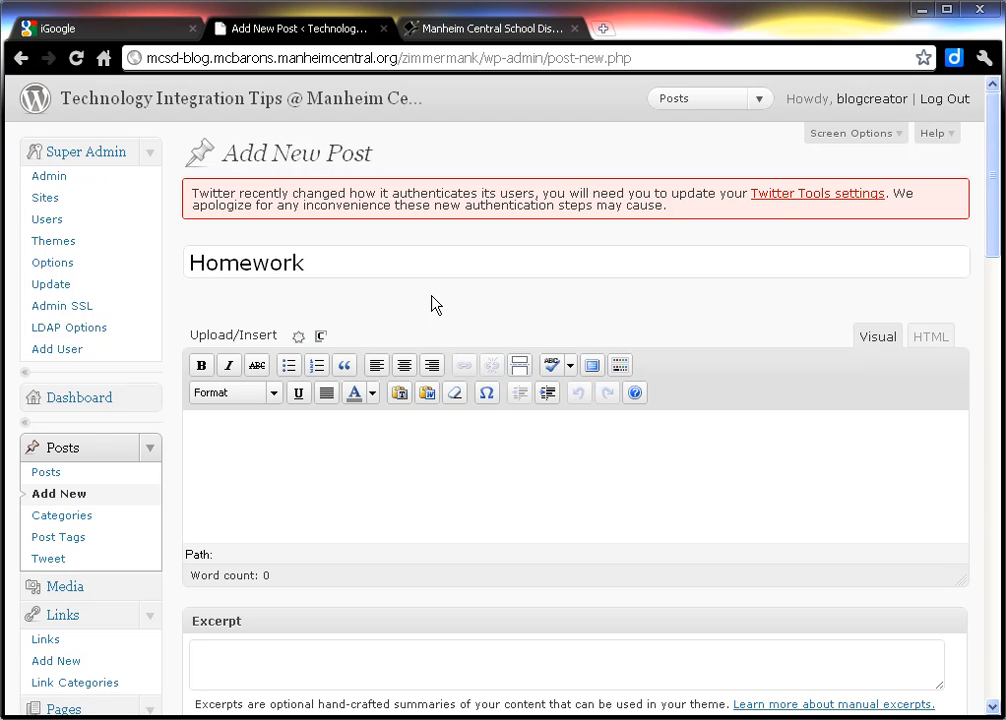
pyautogui.click(327, 456)
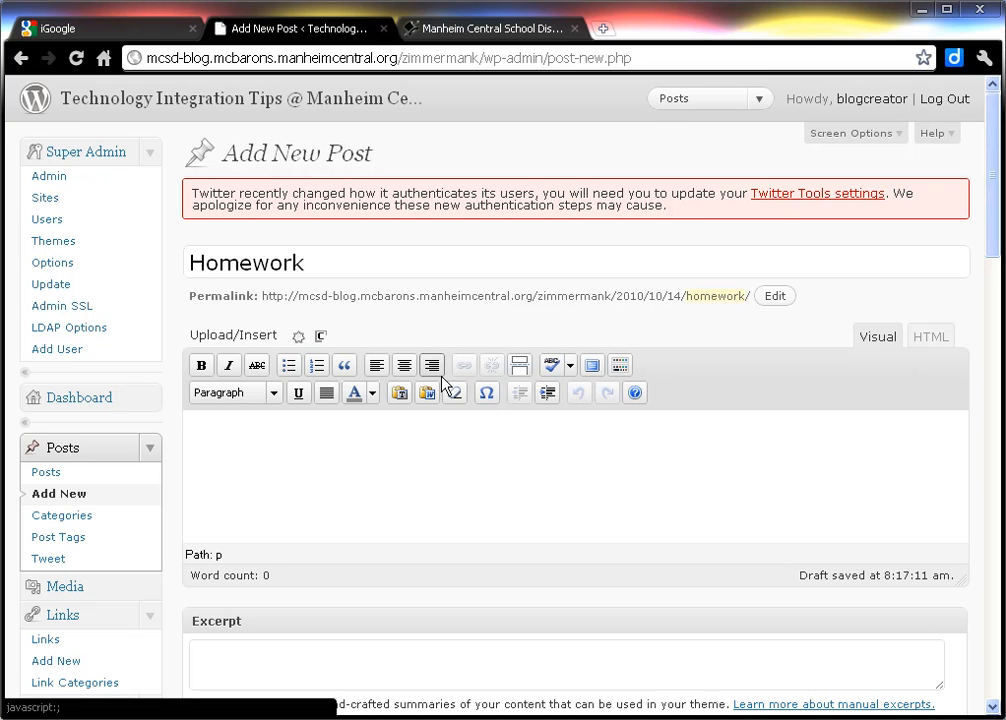
# Step: Review the post editor's screen options, and enter "Spanish I: Vocab 2" as the body text with "Vocab 2" selected
pyautogui.click(897, 135)
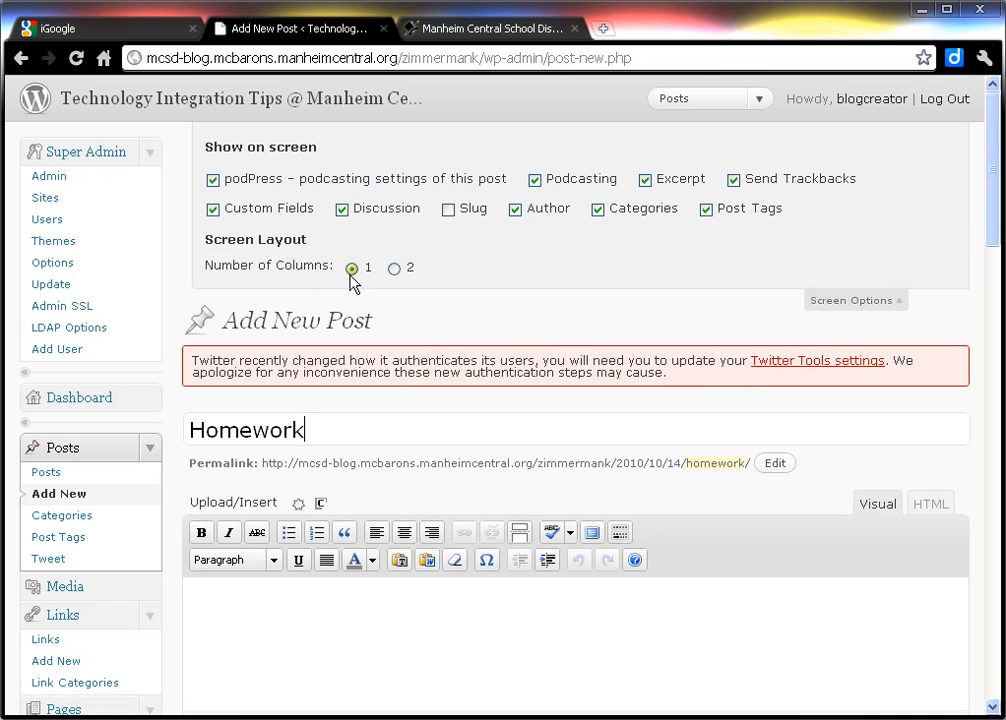
pyautogui.click(886, 302)
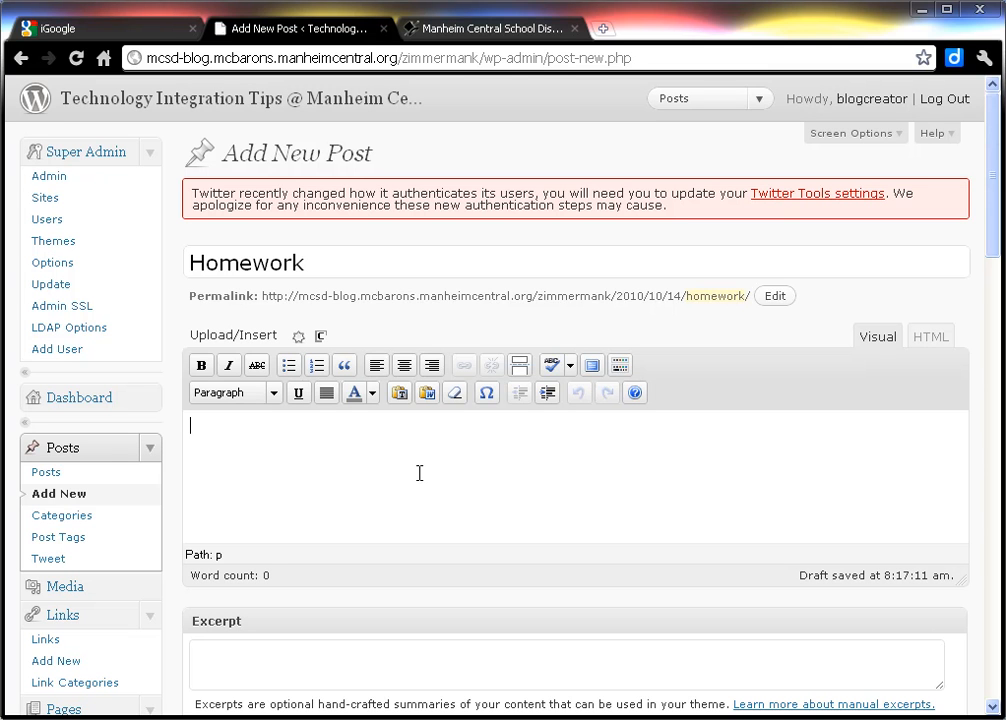
pyautogui.write('panish I: Vocab 2')
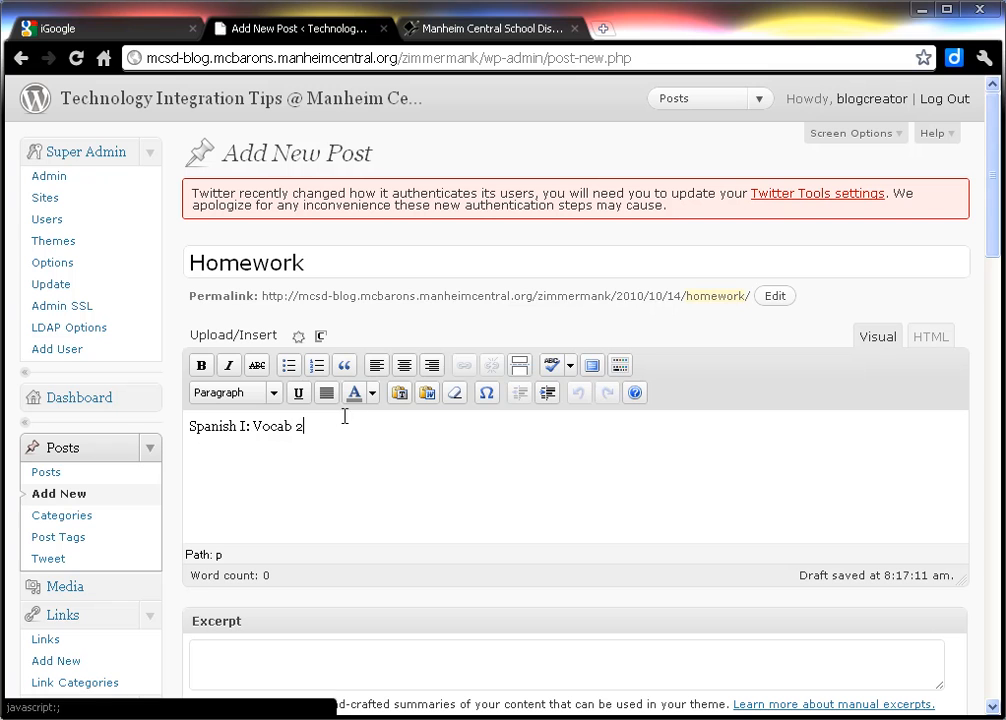
pyautogui.moveTo(319, 427); pyautogui.dragTo(257, 419)
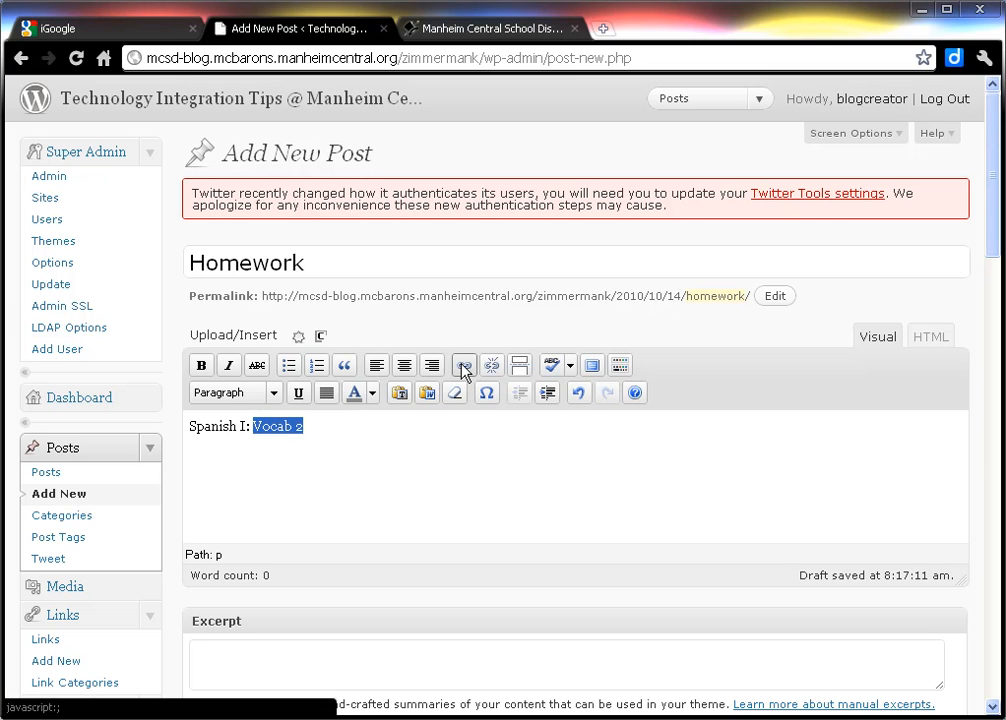
pyautogui.click(464, 366)
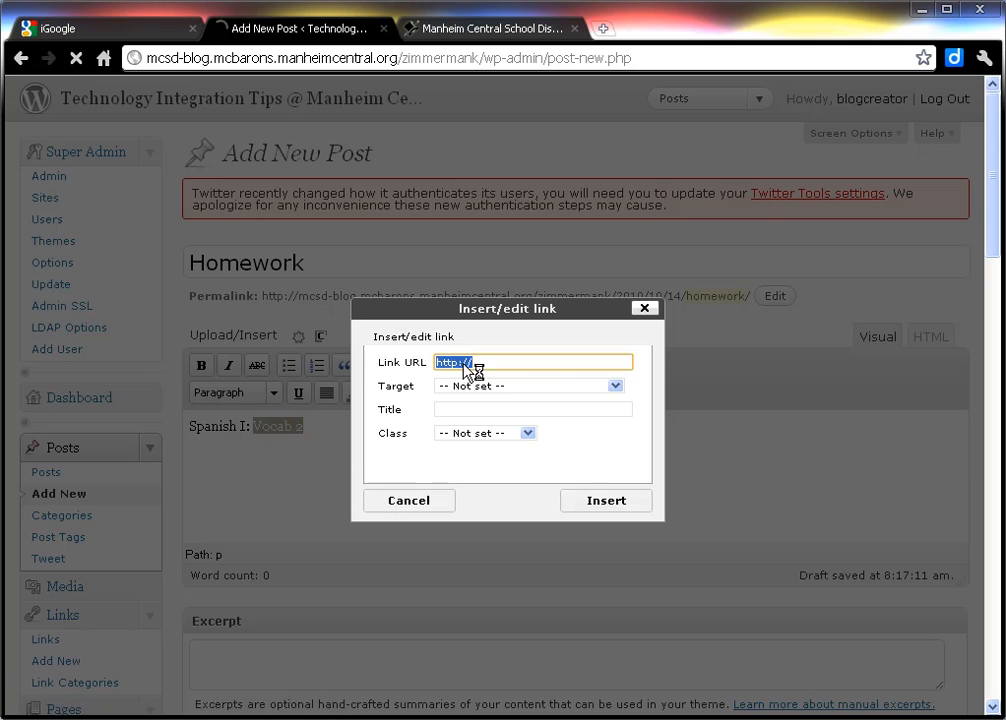
pyautogui.click(559, 387)
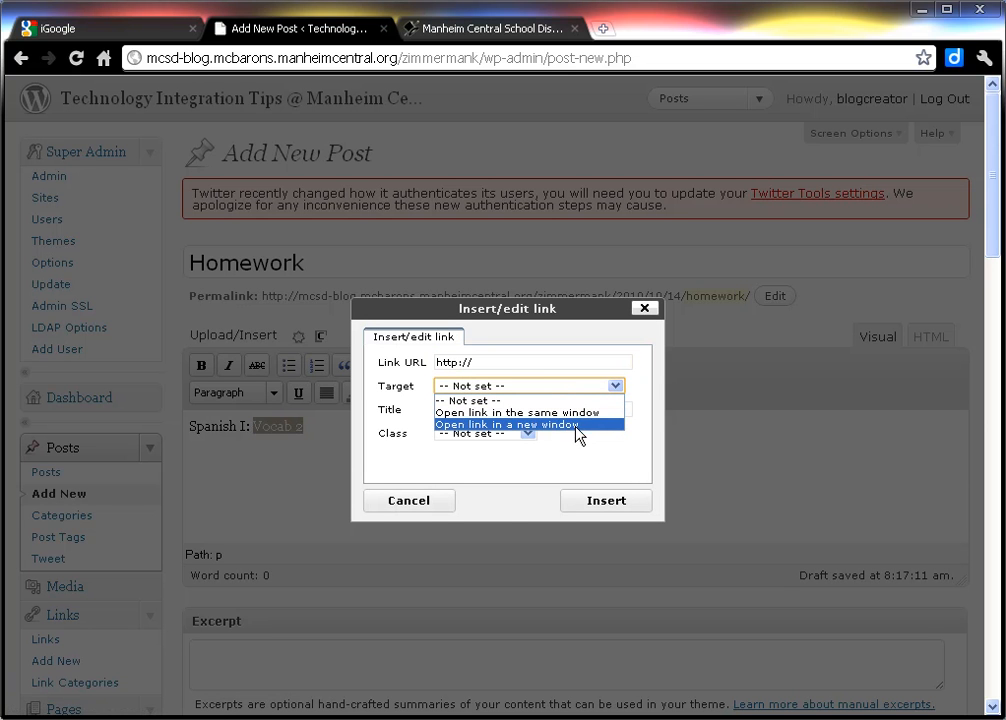
pyautogui.click(437, 505)
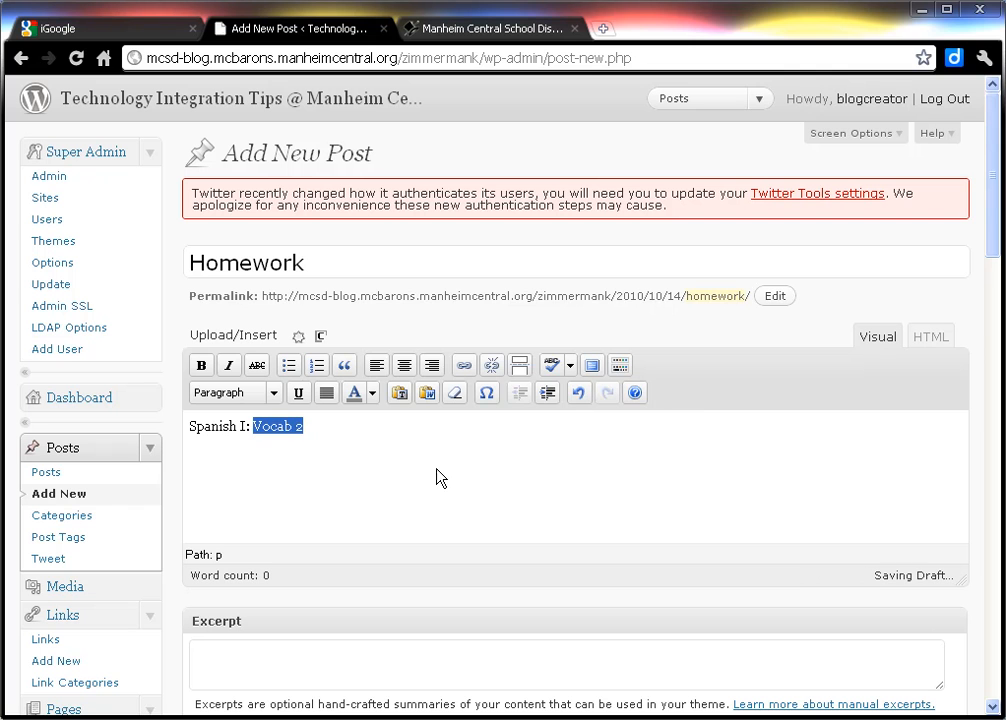
pyautogui.click(273, 392)
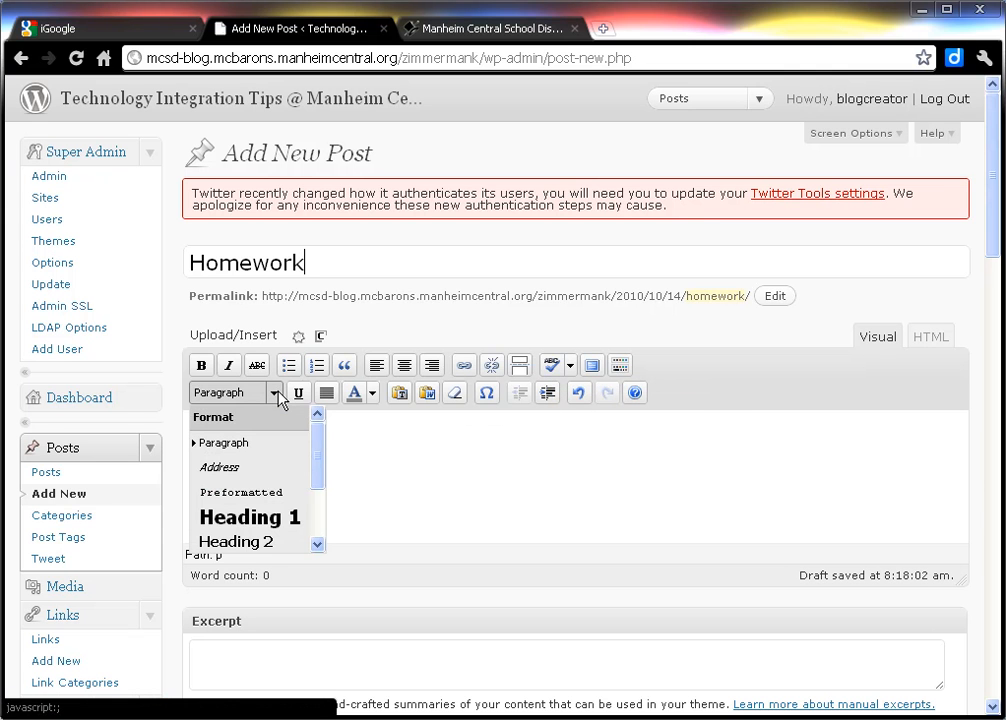
pyautogui.click(274, 395)
pyautogui.click(274, 395)
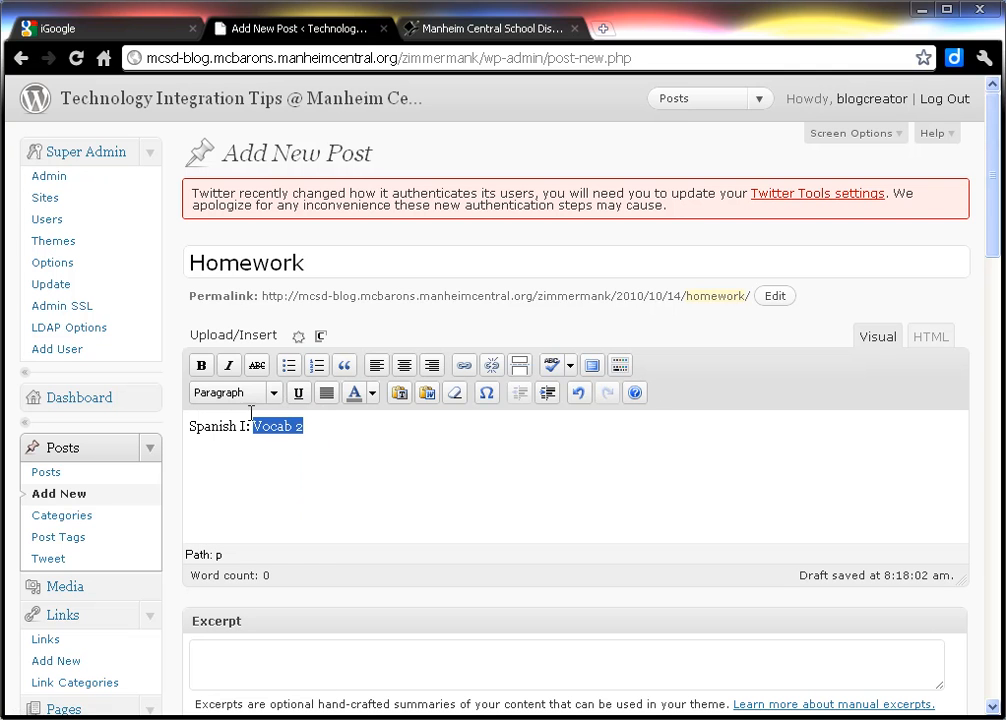
# Step: Colour the selected words "Vocab 2" in the post body red
pyautogui.click(372, 396)
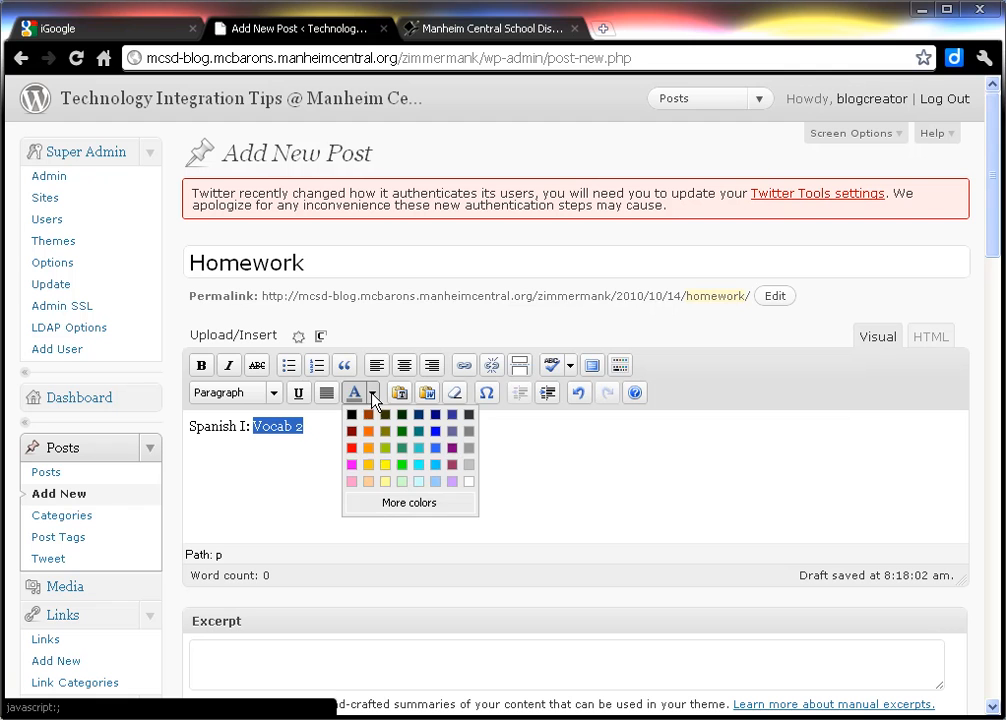
pyautogui.click(352, 450)
pyautogui.click(357, 471)
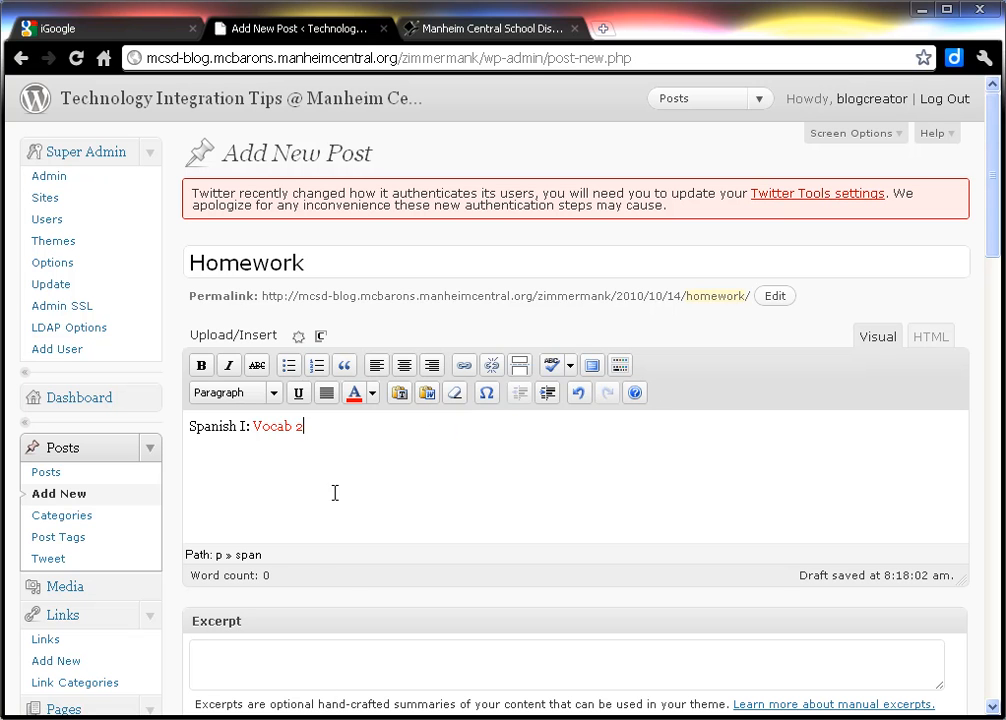
# Step: Enter the post excerpt "Click on the title of the post in order to see the entire post."
pyautogui.moveTo(997, 237); pyautogui.dragTo(995, 299)
pyautogui.click(397, 409)
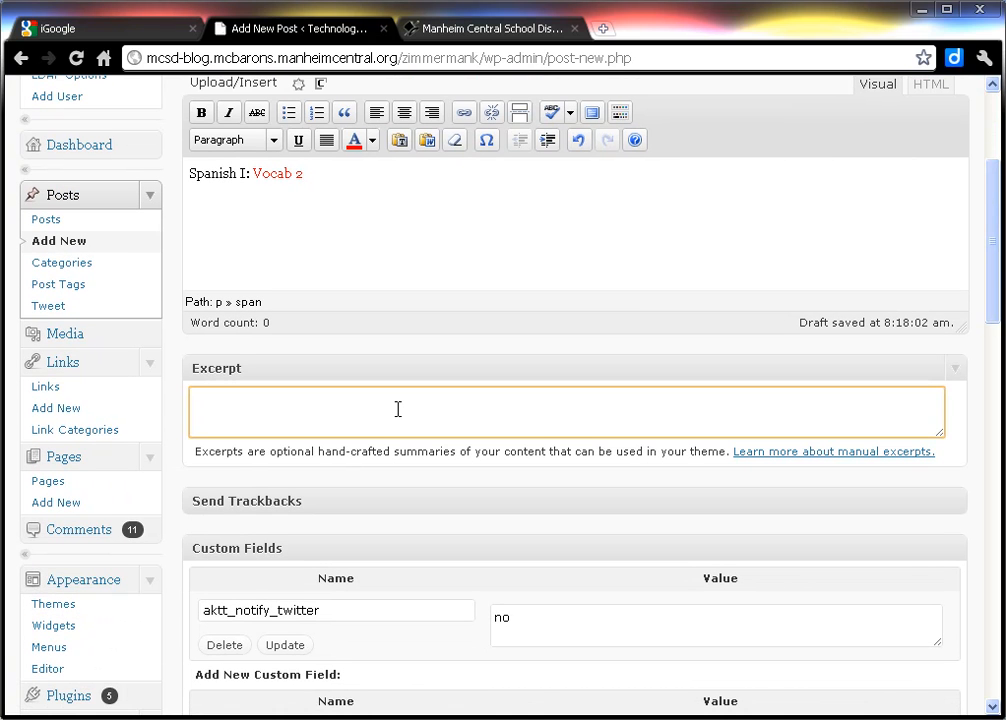
pyautogui.write('Click on the title of')
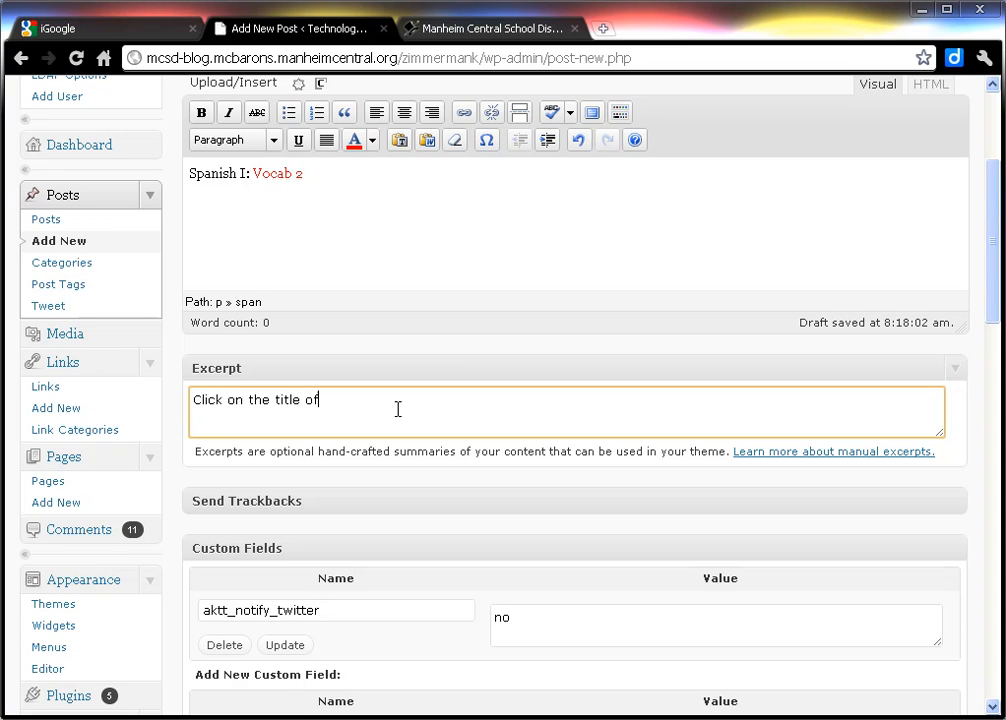
pyautogui.write('f the post in order to see the')
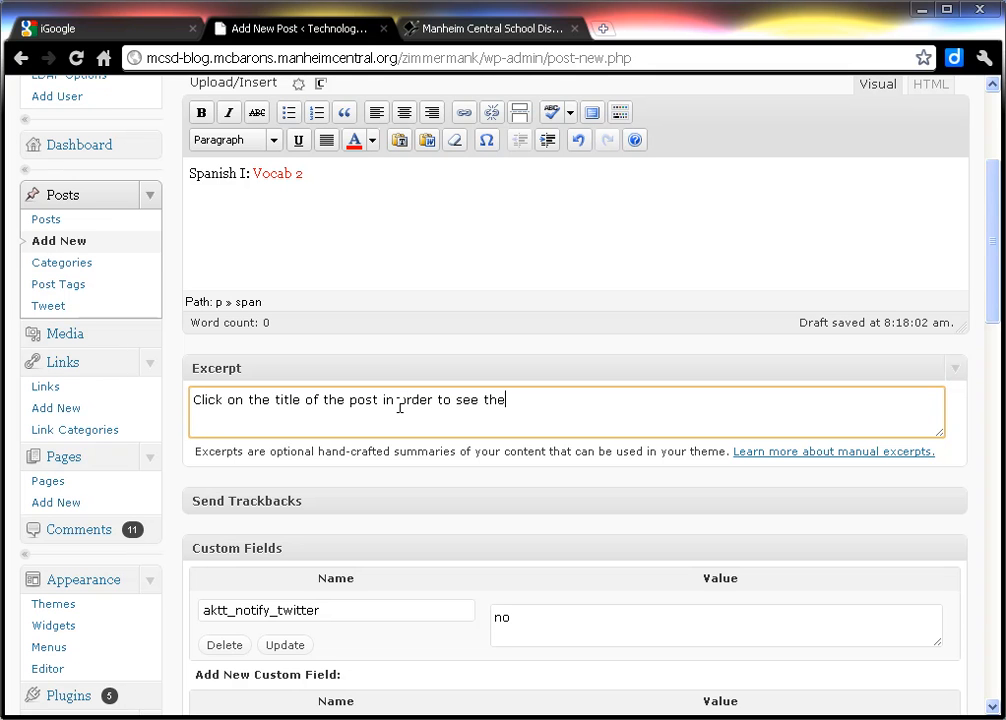
pyautogui.write(' entire post.')
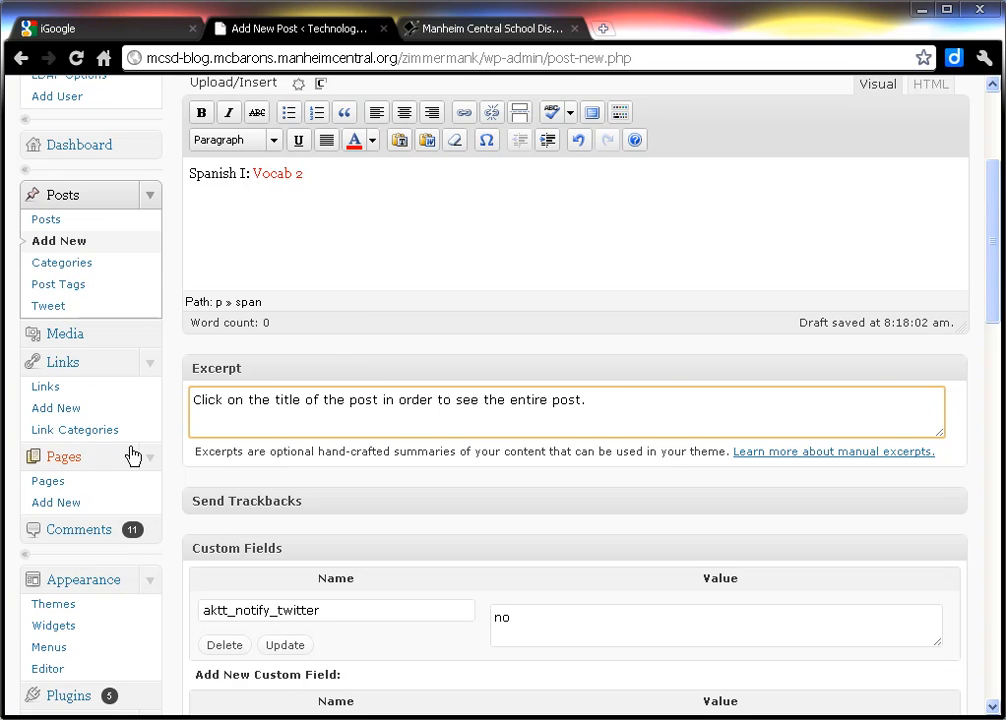
# Step: Create a new category named "Homework" for the post, without a parent category
pyautogui.moveTo(997, 292); pyautogui.dragTo(995, 567)
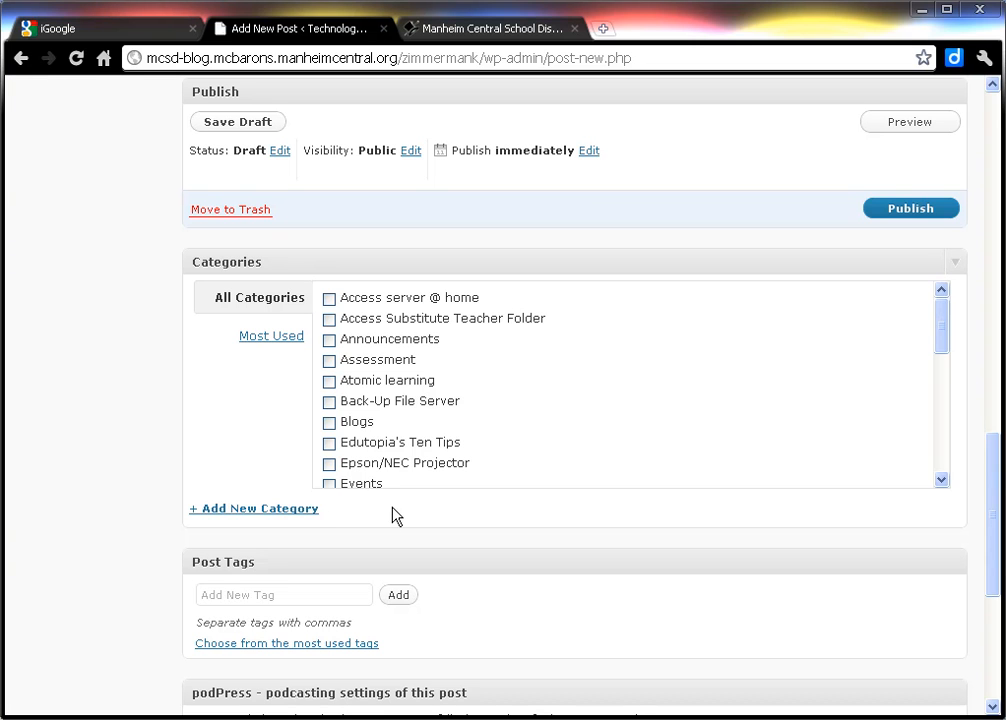
pyautogui.click(274, 595)
pyautogui.click(265, 511)
pyautogui.write('Homework')
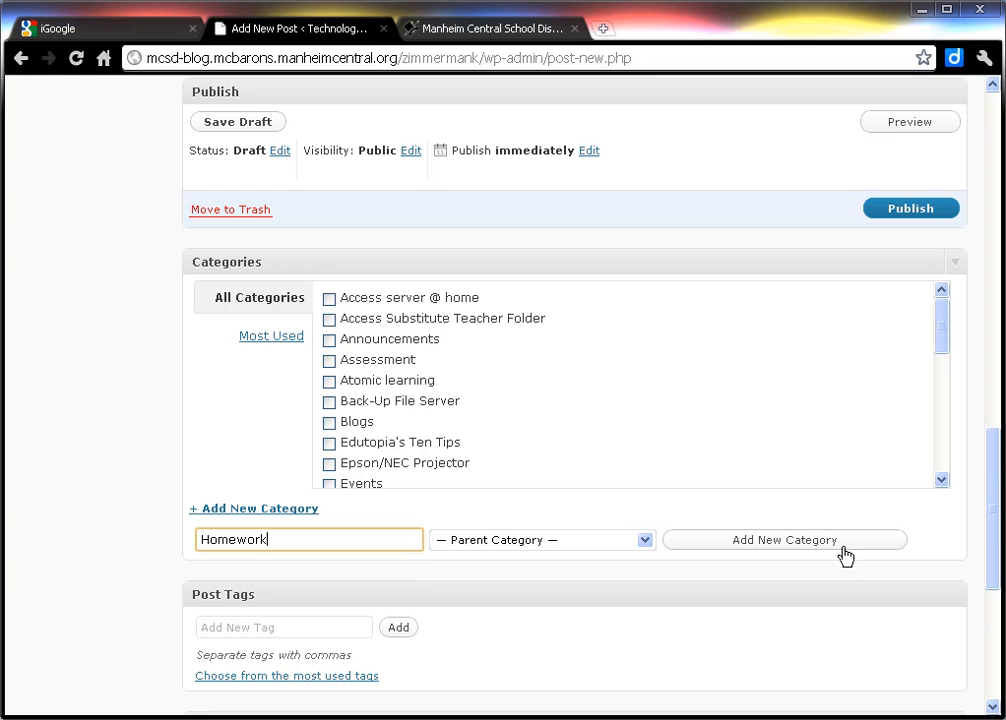
pyautogui.click(852, 545)
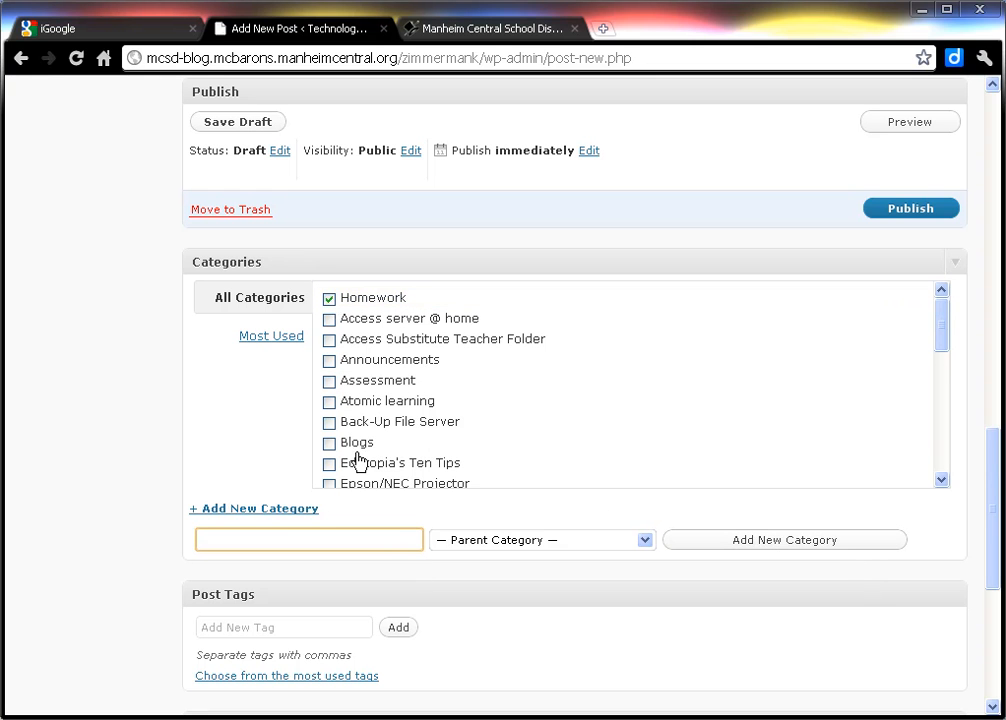
pyautogui.moveTo(951, 327); pyautogui.dragTo(944, 456)
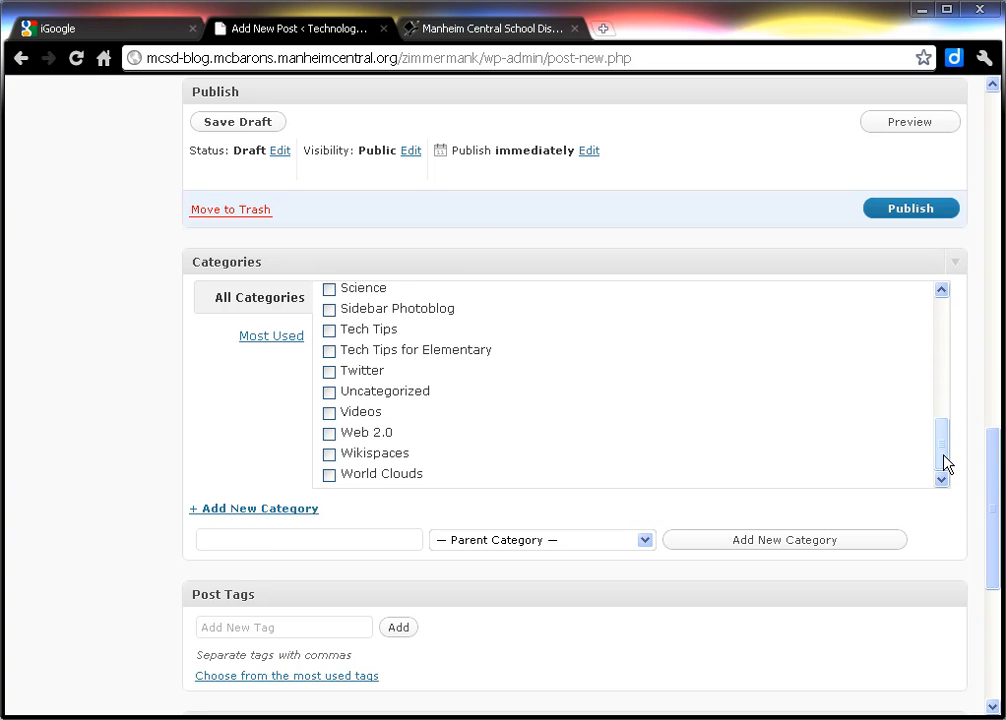
pyautogui.click(329, 394)
pyautogui.click(330, 394)
pyautogui.moveTo(943, 447); pyautogui.dragTo(940, 305)
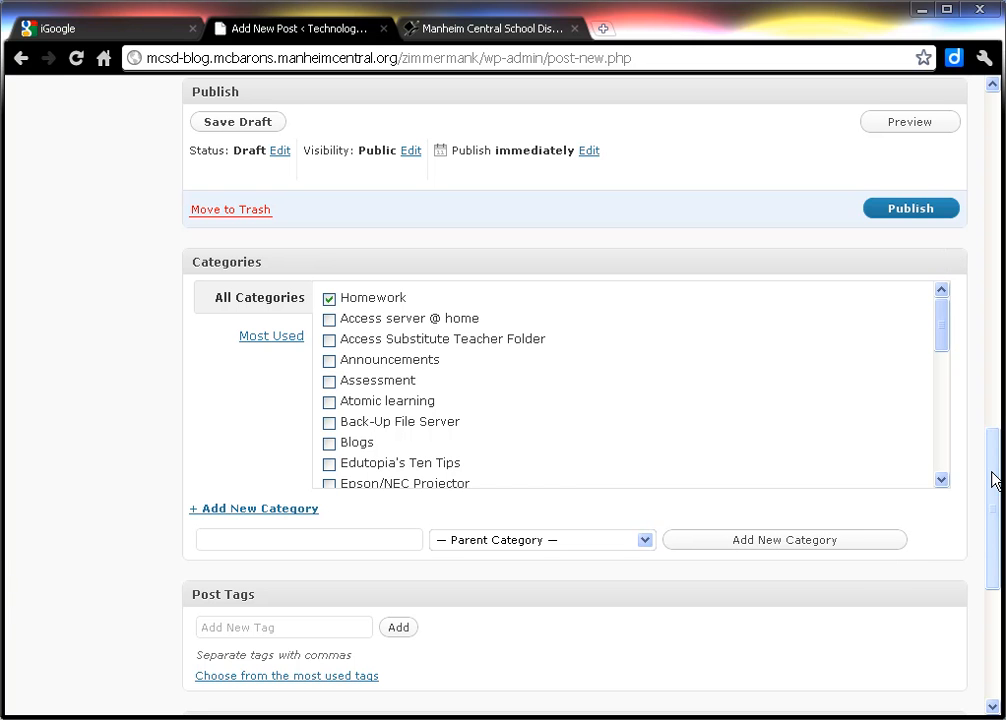
pyautogui.moveTo(993, 481)
pyautogui.mouseDown()
pyautogui.moveTo(995, 412)
pyautogui.moveTo(997, 463)
pyautogui.mouseUp()
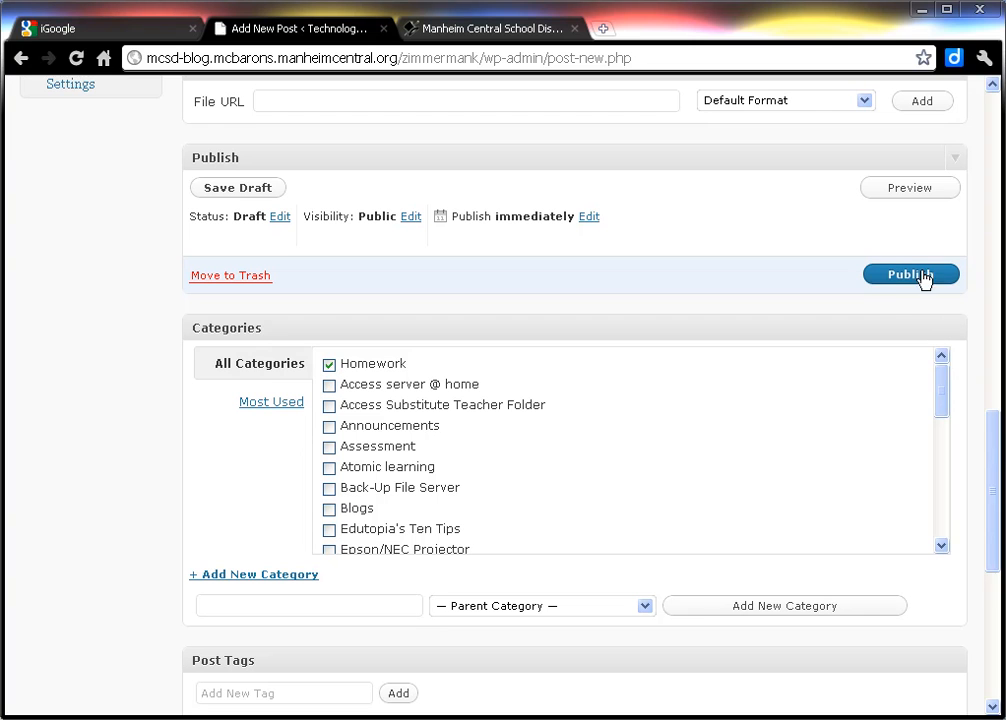